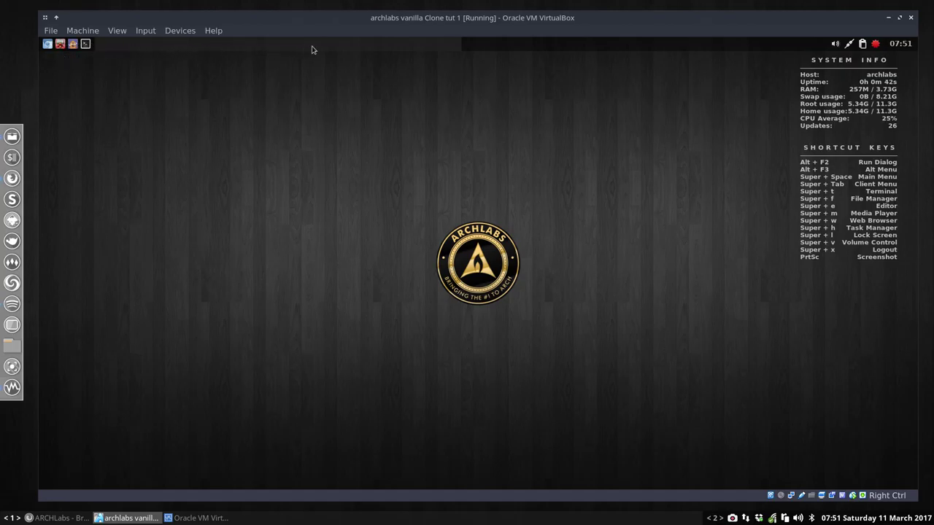
- Switch back and forth between the guest's two virtual desktops from its panel
{"action": "left_click", "coordinate": [540, 48]}
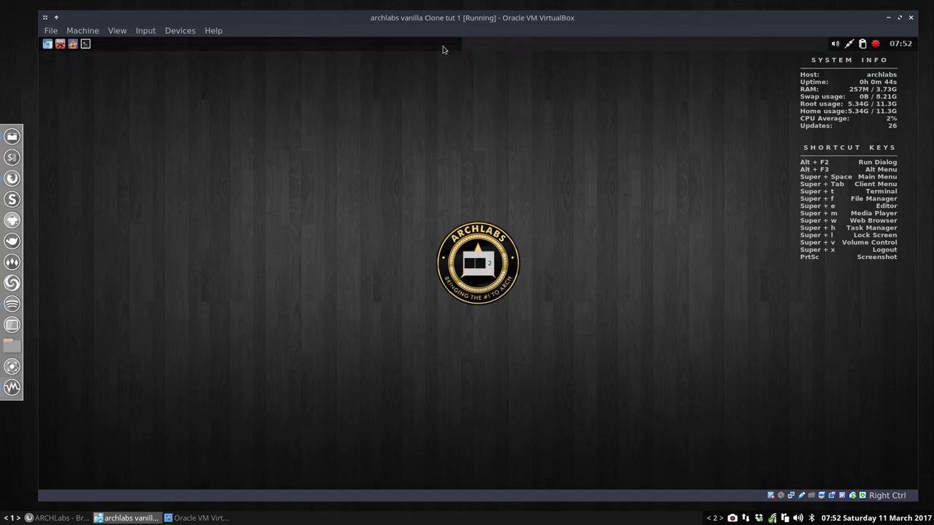
{"action": "left_click", "coordinate": [423, 50]}
{"action": "left_click", "coordinate": [534, 50]}
{"action": "left_click", "coordinate": [427, 49]}
{"action": "left_click", "coordinate": [526, 52]}
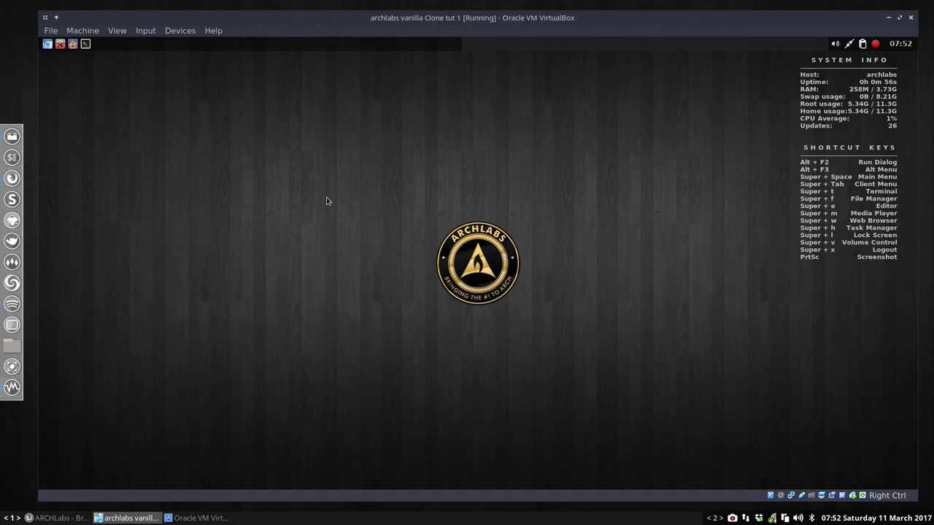
- Switch the archlabs virtual machine to full-screen mode
{"action": "left_click", "coordinate": [125, 34]}
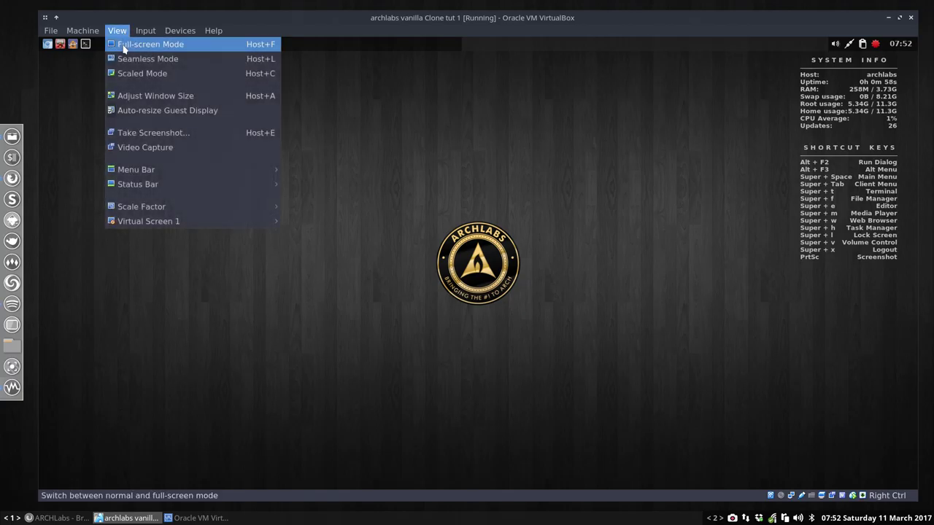
{"action": "left_click", "coordinate": [126, 46]}
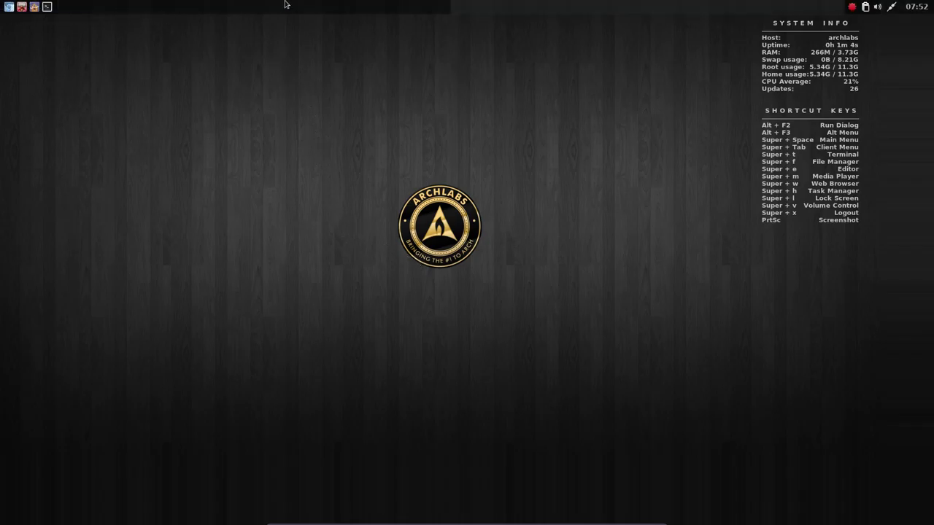
- Open the Tint2 Chooser, look through the list of tint2 configurations and close it without choosing one
{"action": "right_click", "coordinate": [341, 89]}
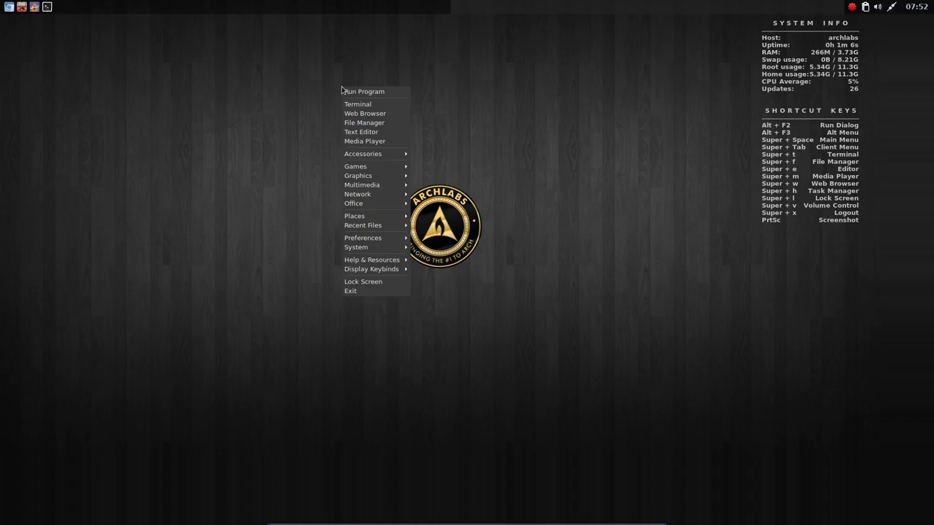
{"action": "mouse_move", "coordinate": [380, 239]}
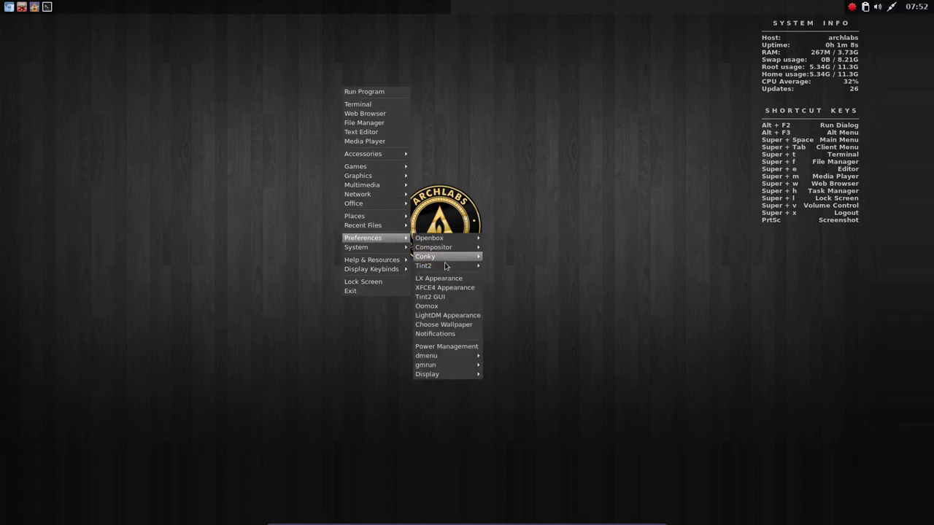
{"action": "mouse_move", "coordinate": [446, 266]}
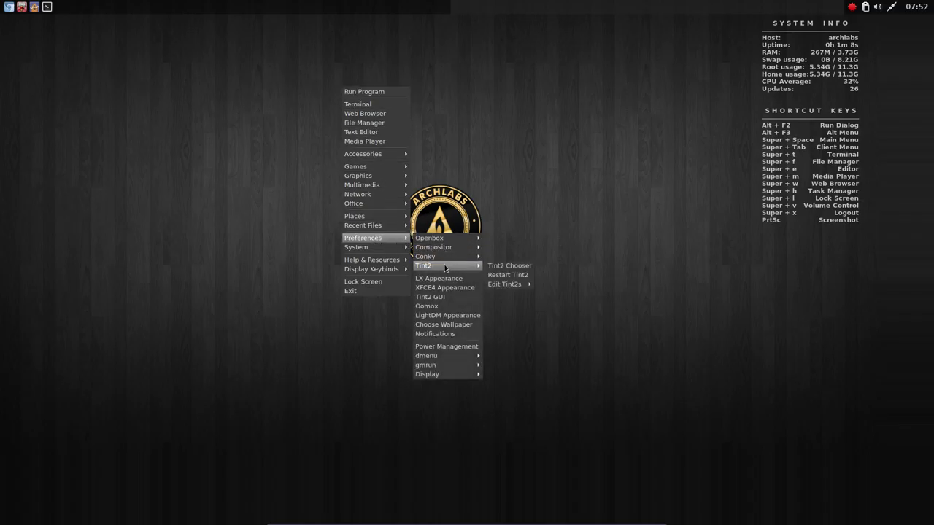
{"action": "left_click", "coordinate": [514, 267]}
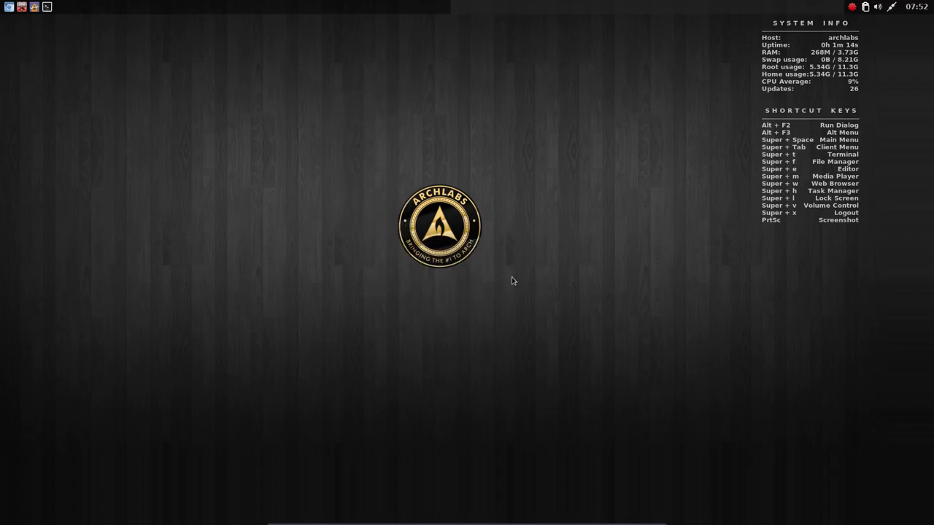
{"action": "scroll", "coordinate": [441, 288], "scroll_direction": "down", "scroll_amount": 1}
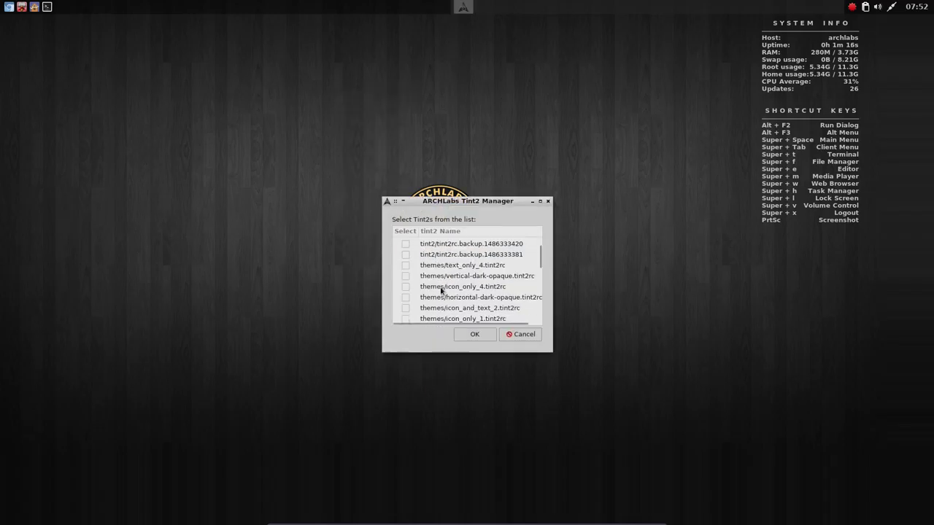
{"action": "scroll", "coordinate": [441, 290], "scroll_direction": "down", "scroll_amount": 5}
{"action": "left_click", "coordinate": [509, 334]}
- Look over the Tint2 editing options, including the running tint2s, and open the Tint2 GUI
{"action": "right_click", "coordinate": [530, 197]}
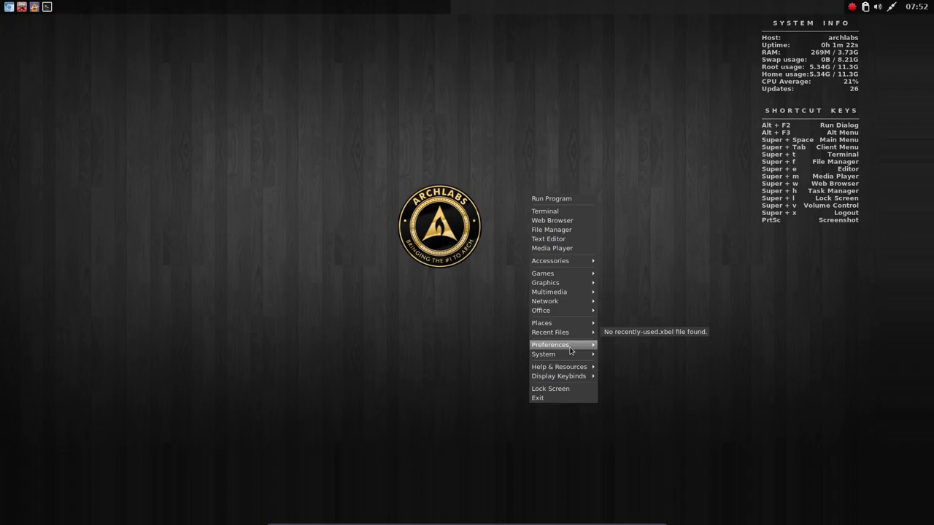
{"action": "mouse_move", "coordinate": [571, 347]}
{"action": "mouse_move", "coordinate": [632, 373]}
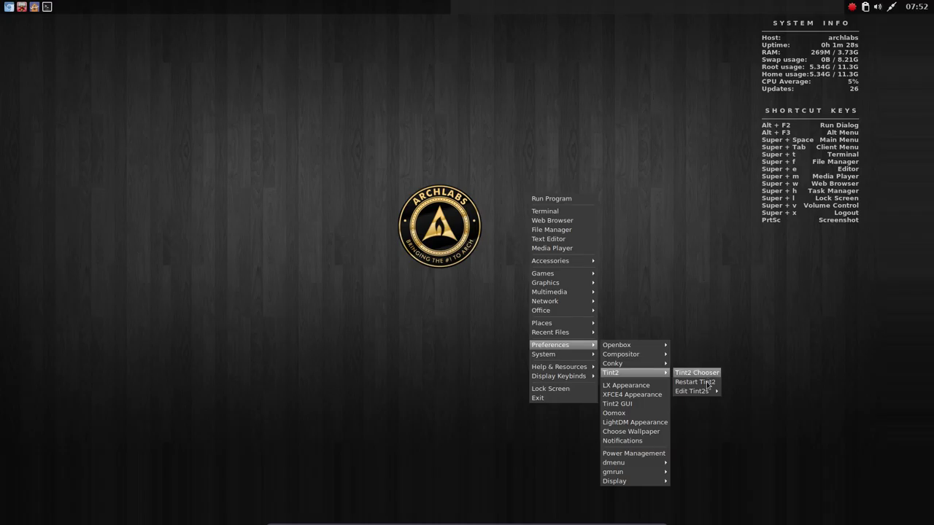
{"action": "mouse_move", "coordinate": [704, 394]}
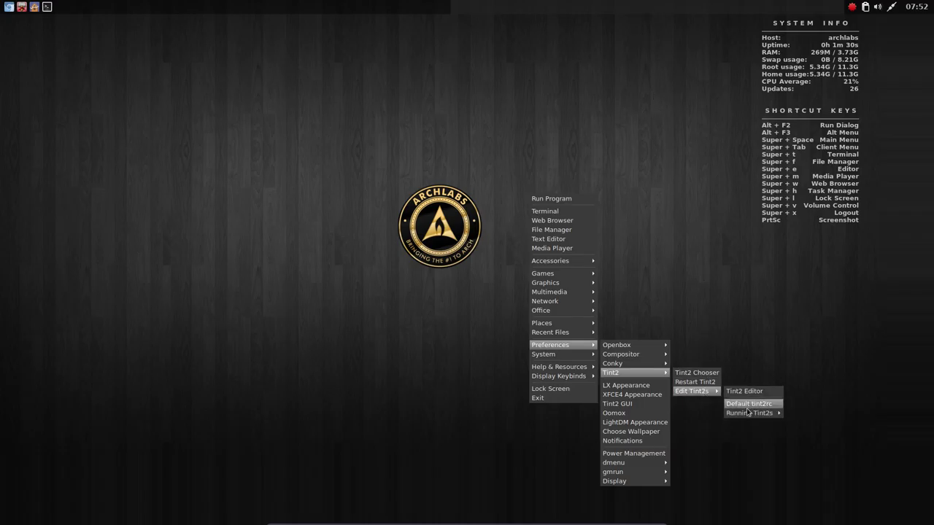
{"action": "mouse_move", "coordinate": [762, 417]}
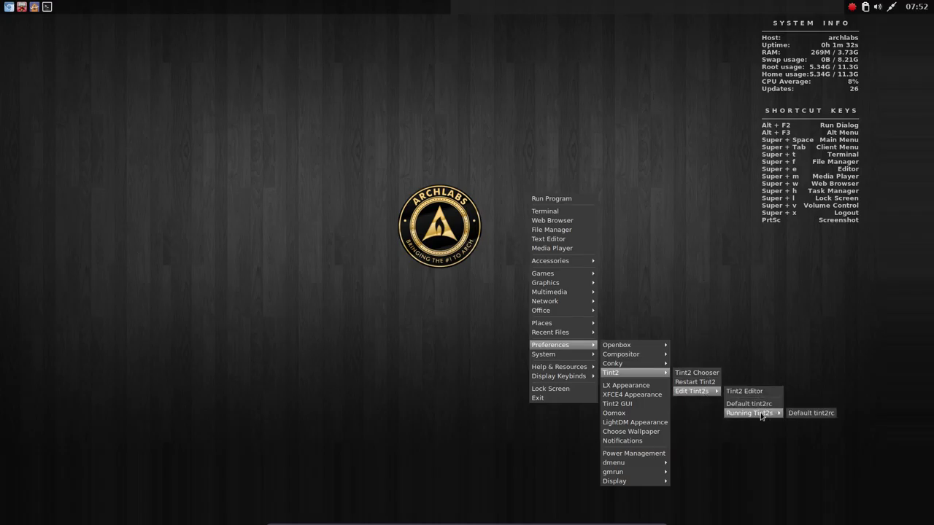
{"action": "left_click", "coordinate": [617, 404]}
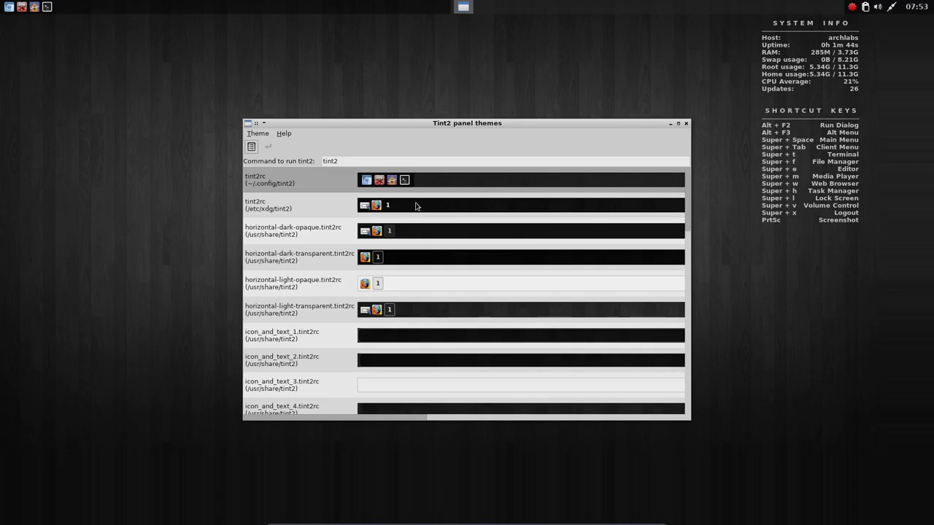
- Browse the tint2 panel themes, selecting the /etc/xdg/tint2 tint2rc and icon_only_1.tint2rc to examine them
{"action": "scroll", "coordinate": [413, 231], "scroll_direction": "down", "scroll_amount": 3}
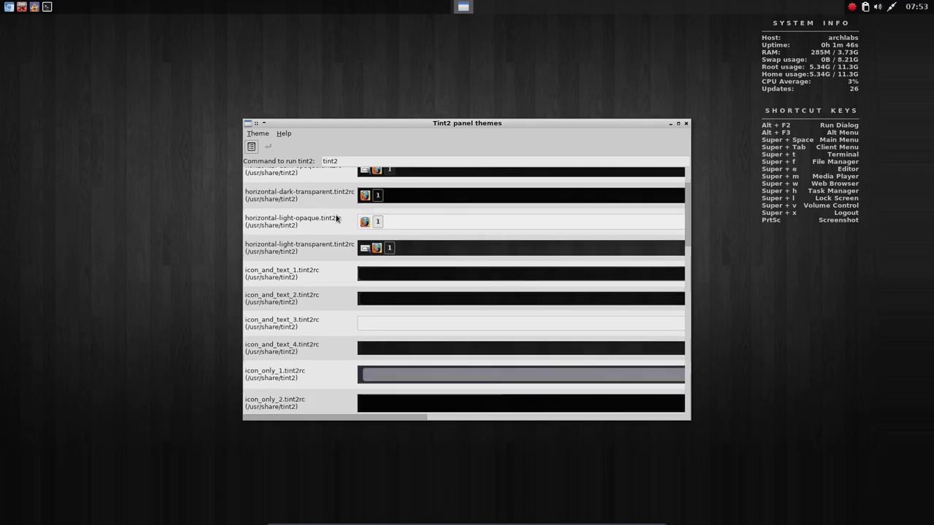
{"action": "scroll", "coordinate": [338, 220], "scroll_direction": "up", "scroll_amount": 3}
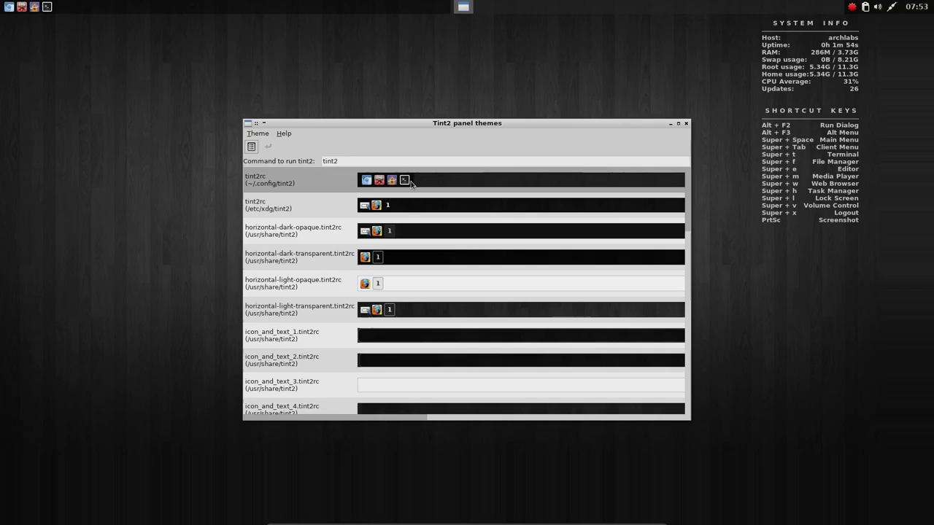
{"action": "left_click", "coordinate": [455, 214]}
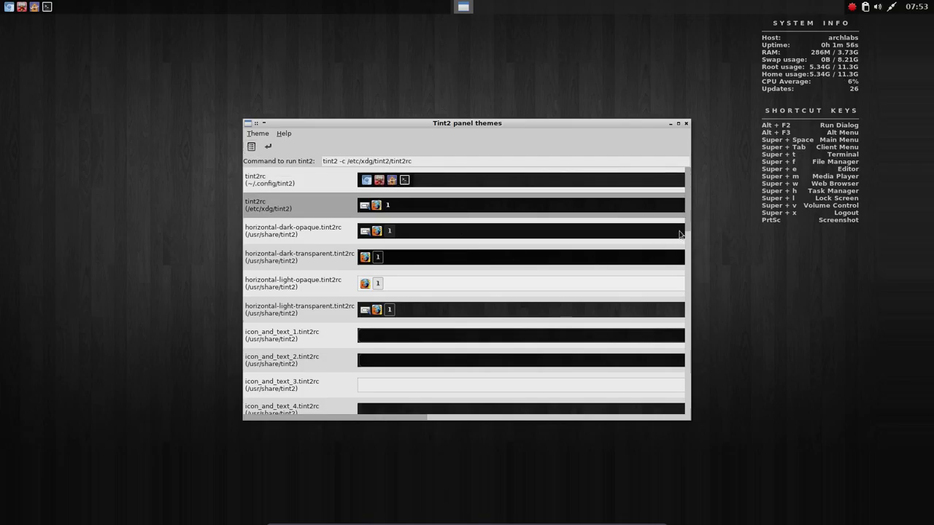
{"action": "left_click_drag", "start_coordinate": [688, 227], "coordinate": [625, 265]}
{"action": "left_click", "coordinate": [579, 260]}
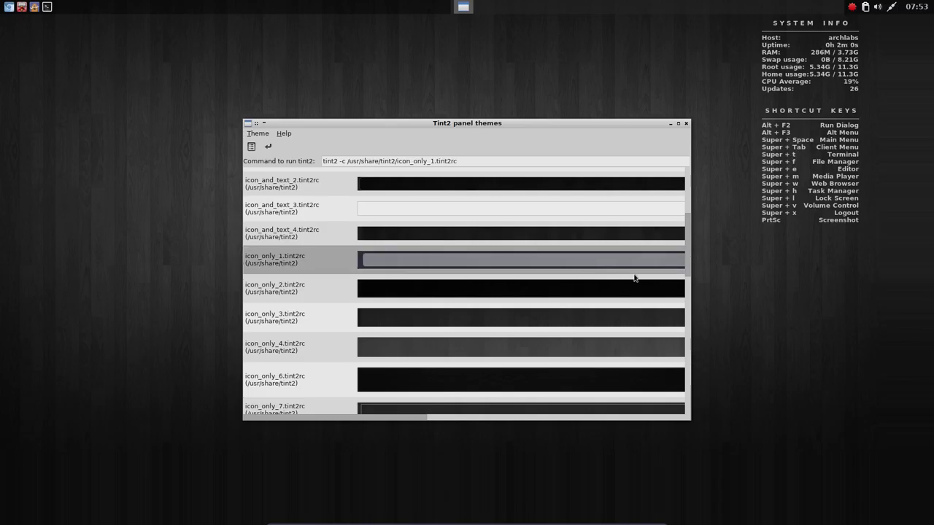
{"action": "left_click_drag", "start_coordinate": [688, 263], "coordinate": [689, 171]}
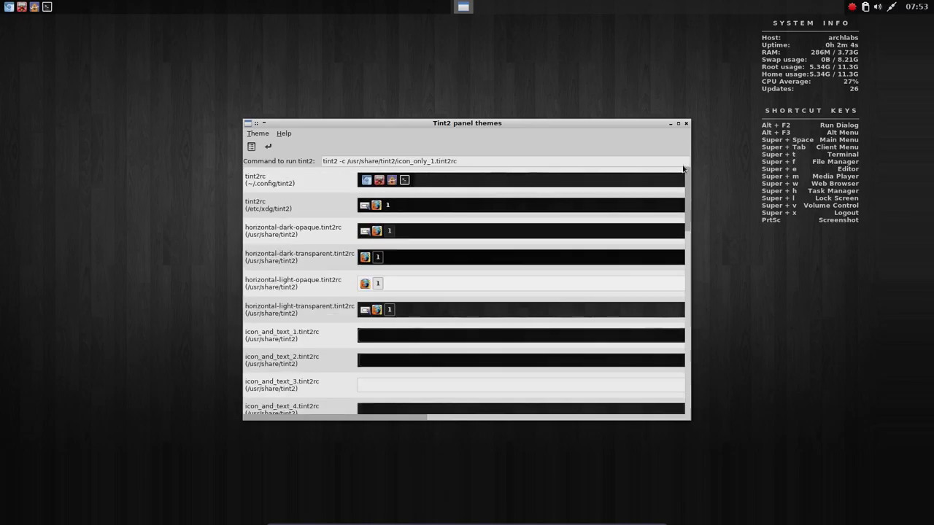
- Open the properties of the ~/.config/tint2 tint2rc theme and view its list of backgrounds
{"action": "left_click", "coordinate": [305, 179]}
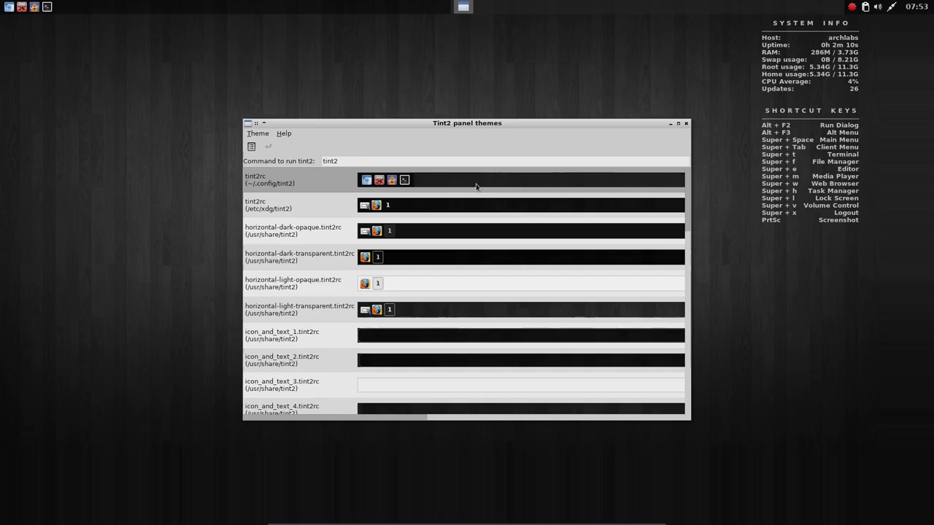
{"action": "left_click", "coordinate": [251, 148]}
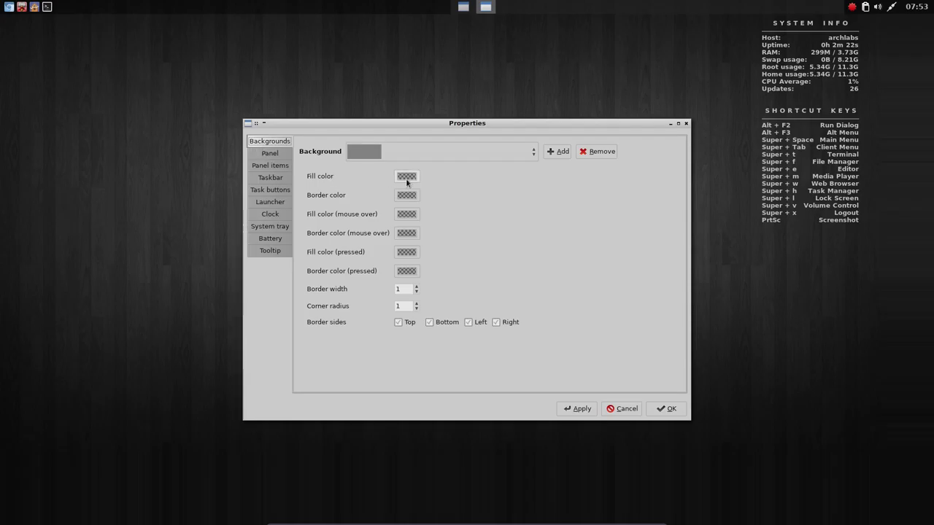
{"action": "left_click", "coordinate": [359, 151]}
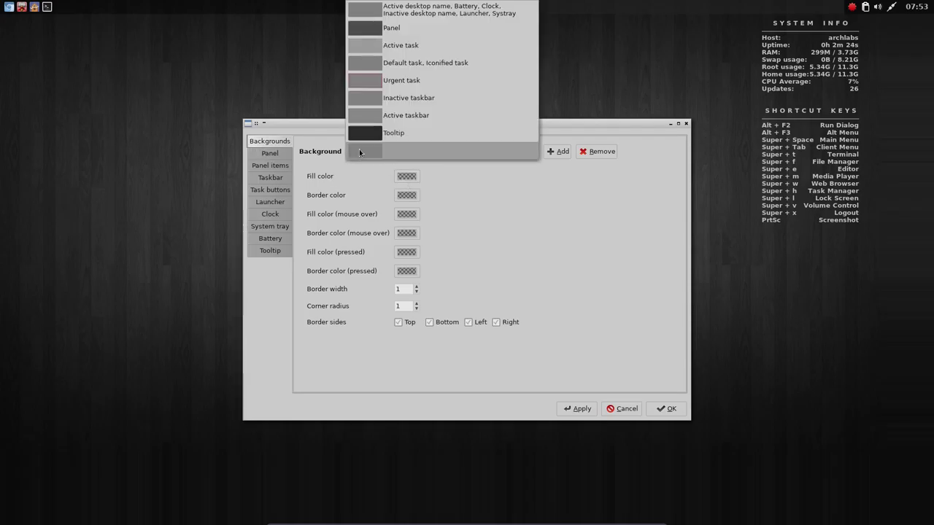
{"action": "left_click", "coordinate": [528, 234]}
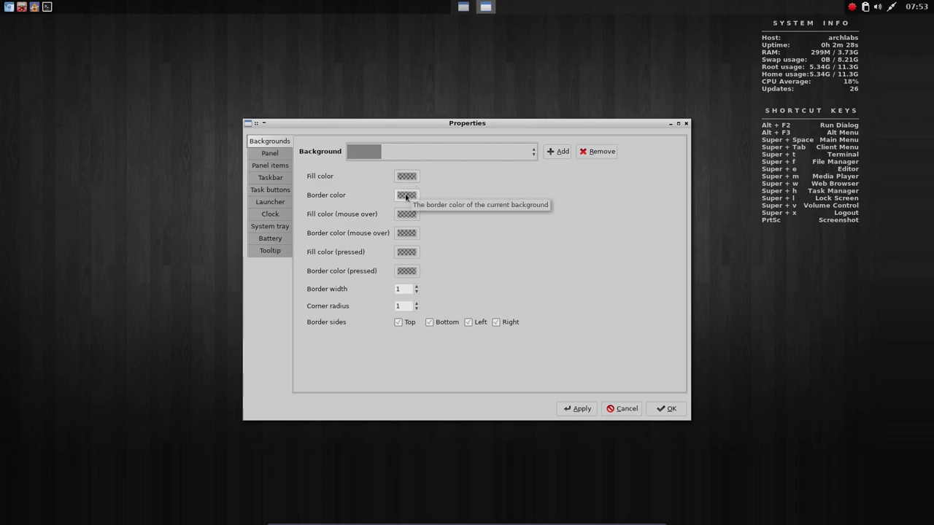
- Try the bottom-centre position in the panel geometry, restore top-centre, and view the panel background choices without changing them
{"action": "left_click", "coordinate": [270, 154]}
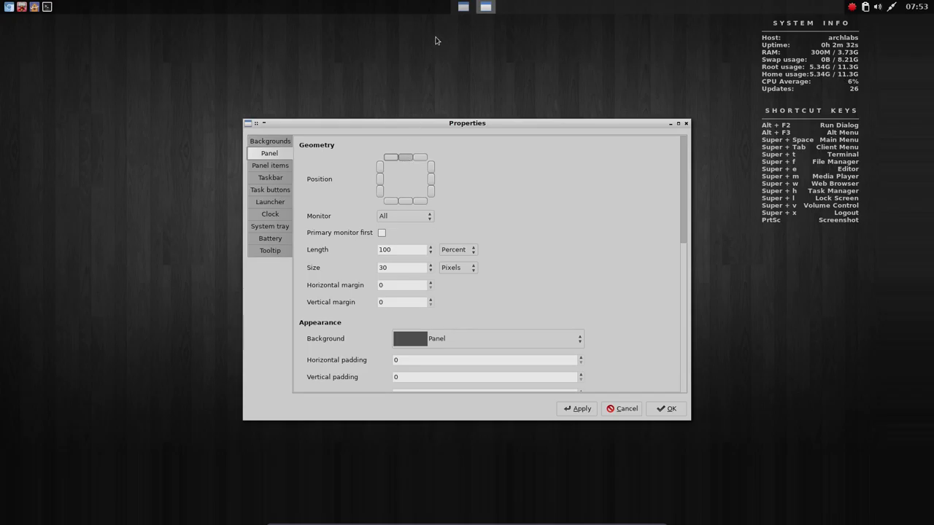
{"action": "left_click", "coordinate": [407, 202]}
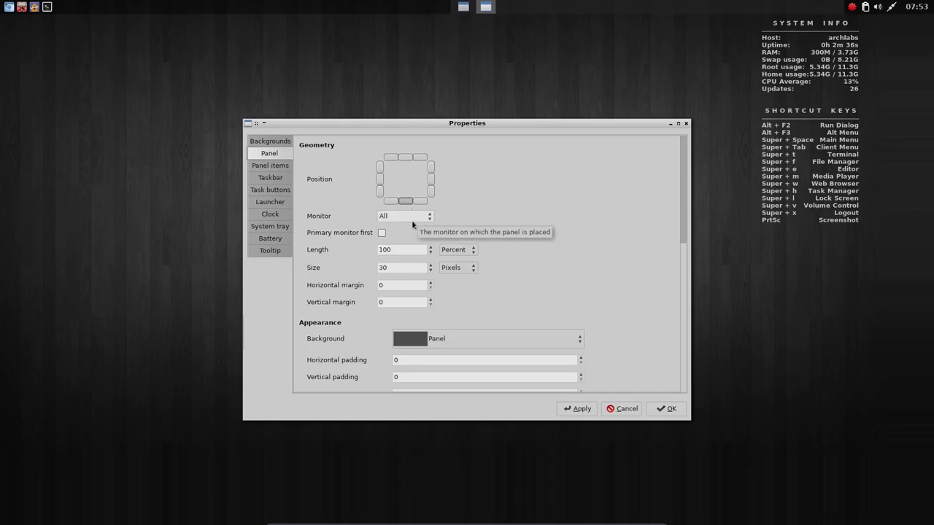
{"action": "left_click", "coordinate": [407, 157]}
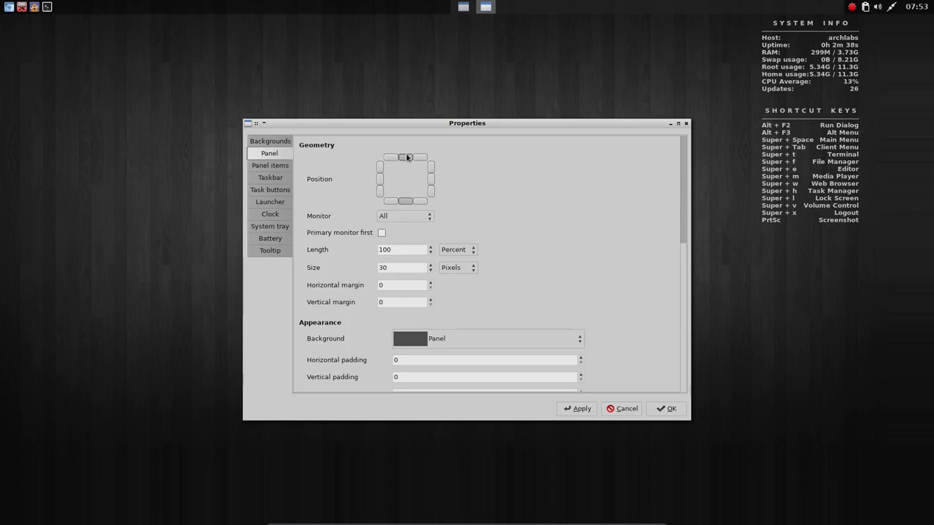
{"action": "left_click", "coordinate": [436, 338]}
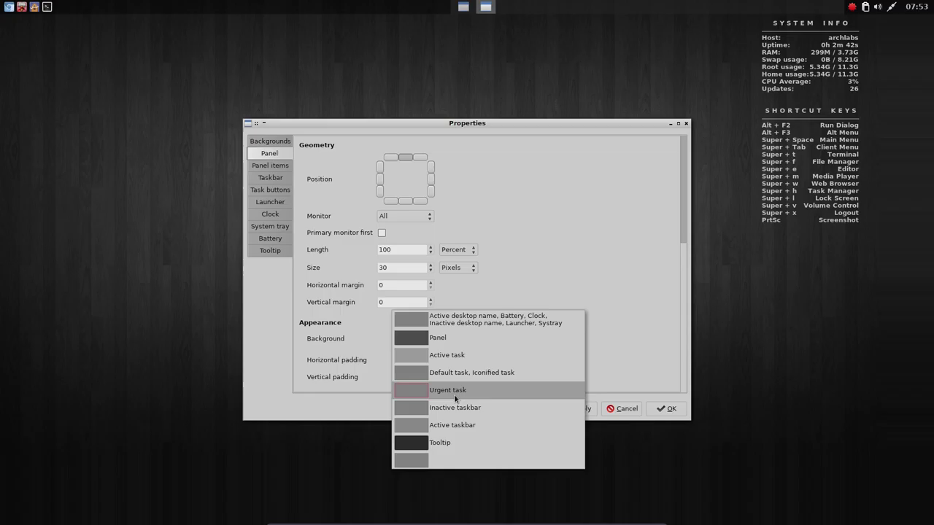
{"action": "left_click", "coordinate": [582, 253]}
- Review the selected and available panel elements and the taskbar options
{"action": "left_click", "coordinate": [280, 168]}
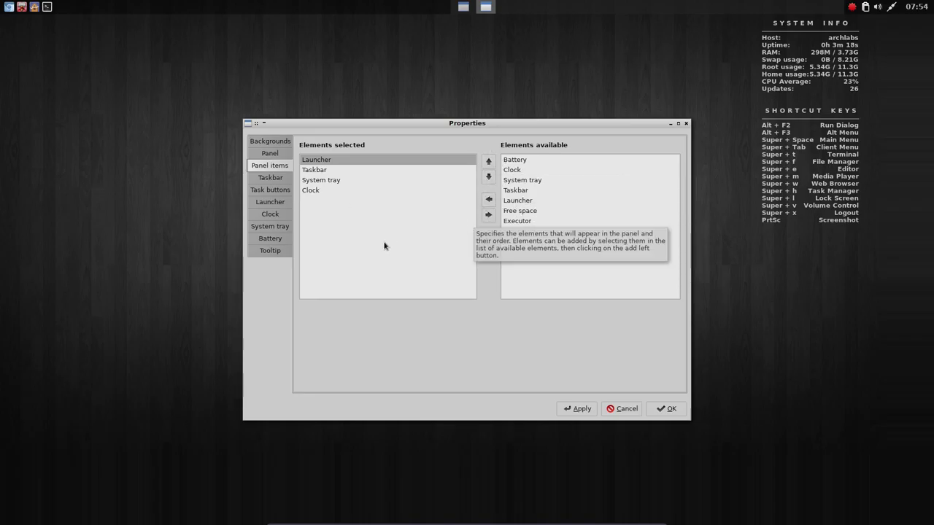
{"action": "left_click", "coordinate": [276, 180]}
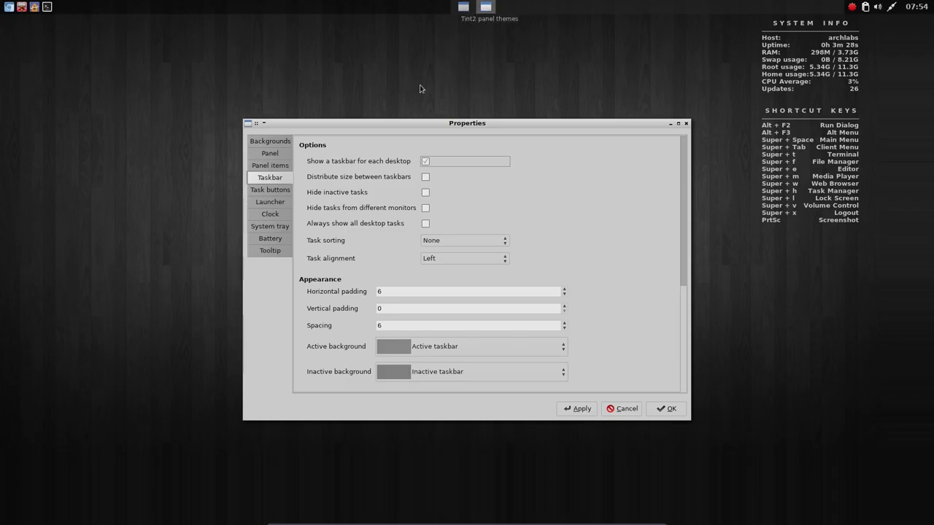
- Check the task buttons' left-click action and test it by minimizing and restoring the Properties window
{"action": "left_click", "coordinate": [270, 190]}
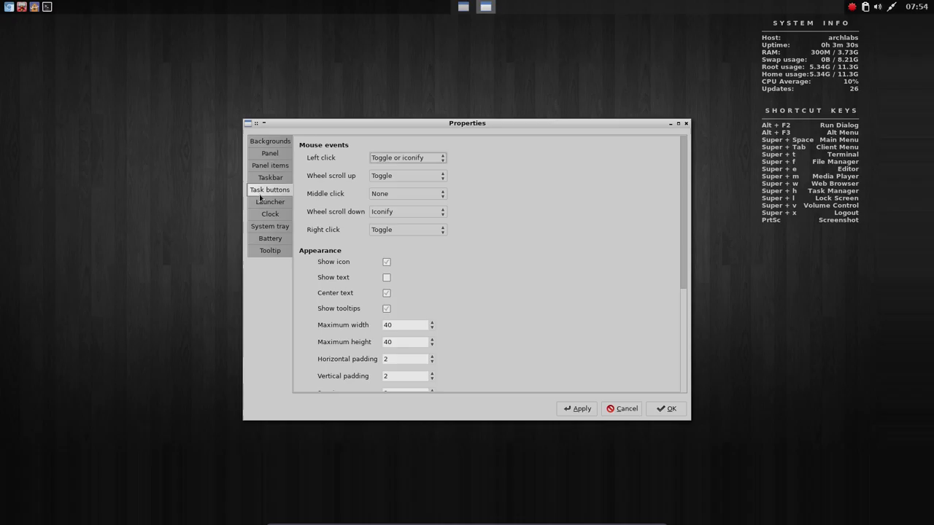
{"action": "left_click", "coordinate": [405, 159]}
{"action": "left_click", "coordinate": [485, 8]}
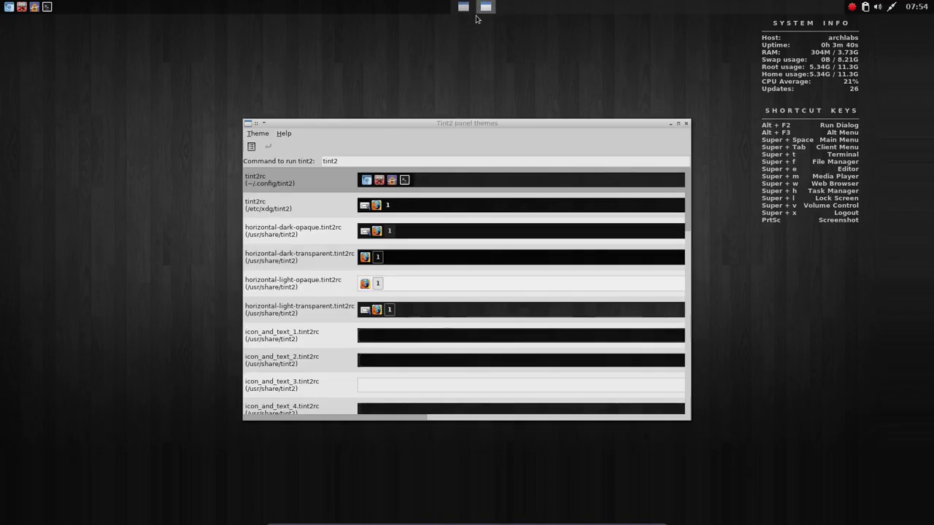
{"action": "left_click", "coordinate": [485, 8]}
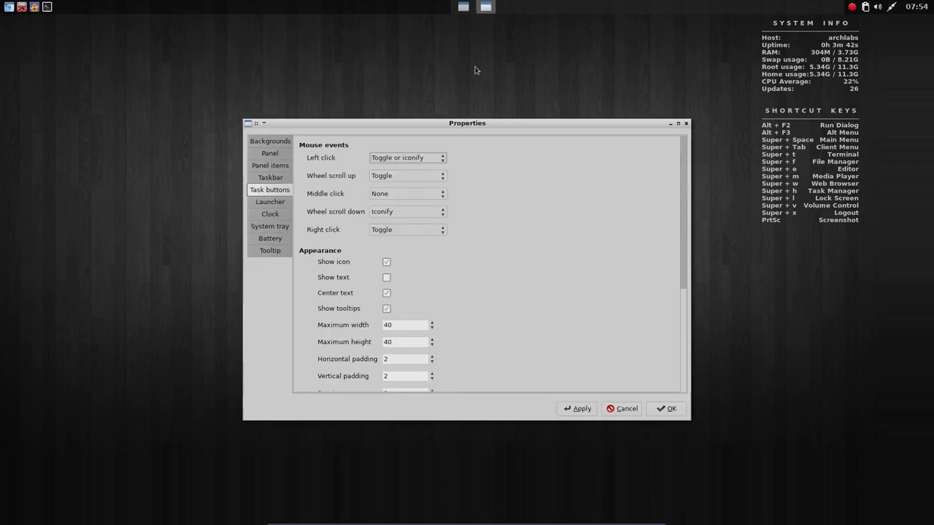
- View the actions available for right-clicking task buttons, keeping the setting at Toggle
{"action": "left_click", "coordinate": [390, 232]}
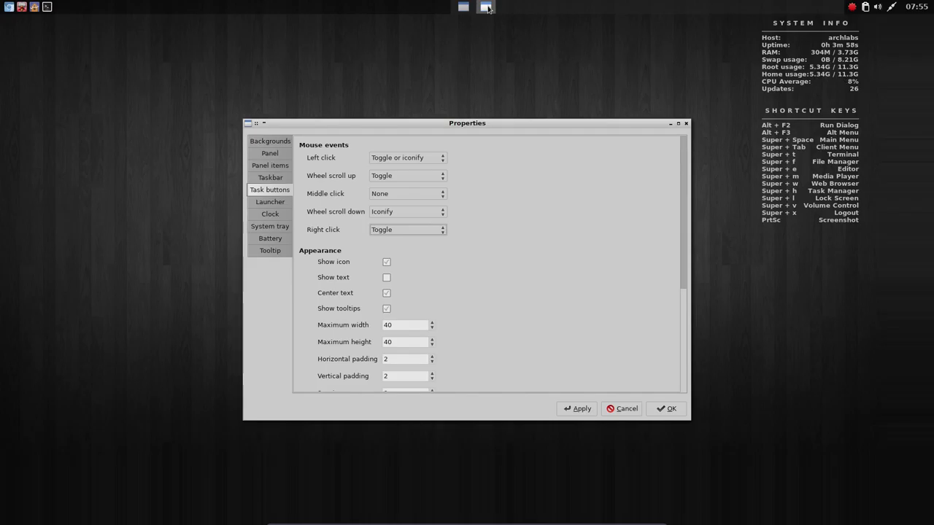
{"action": "left_click", "coordinate": [416, 231]}
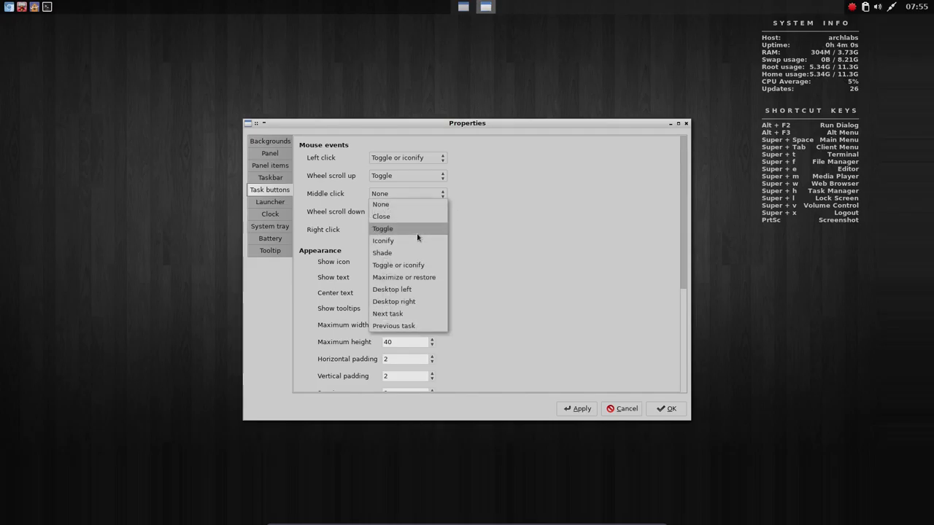
{"action": "left_click", "coordinate": [330, 235]}
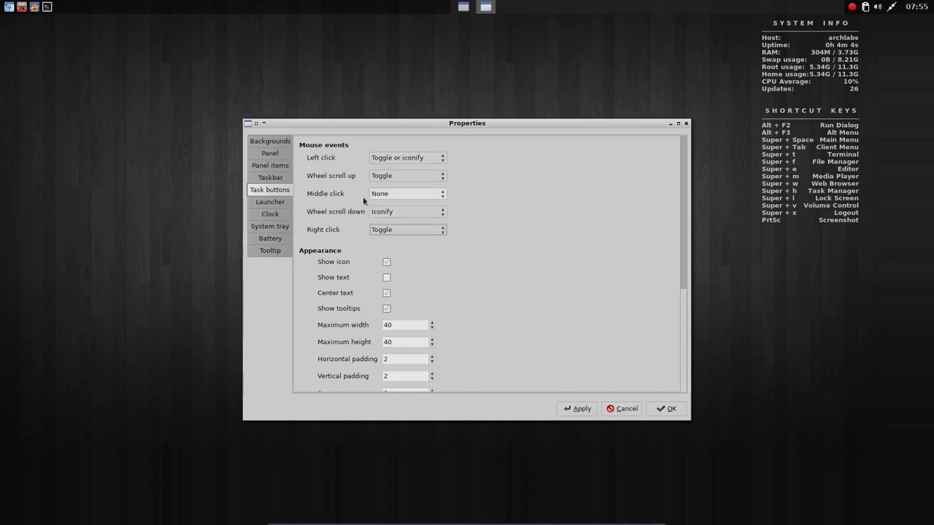
- Remove the calamares.desktop entry from the launcher's selected applications
{"action": "mouse_move", "coordinate": [395, 193]}
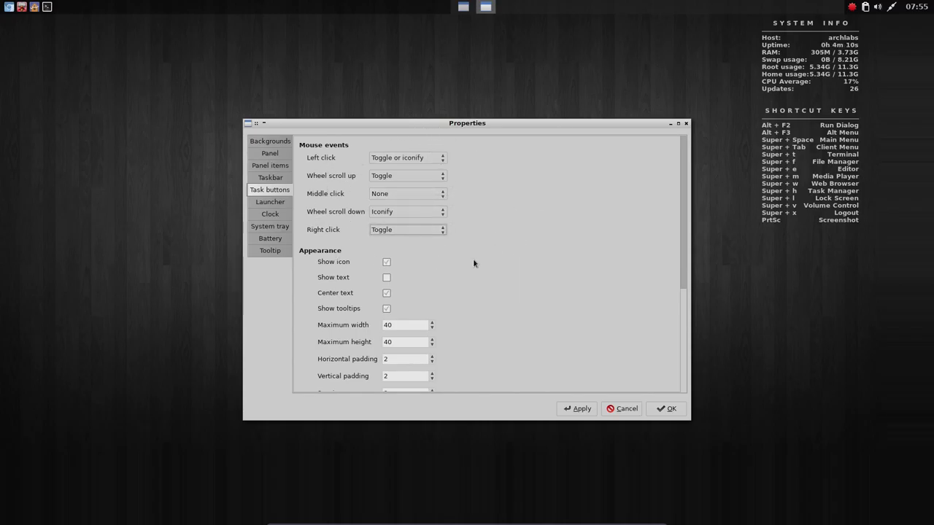
{"action": "left_click", "coordinate": [274, 203]}
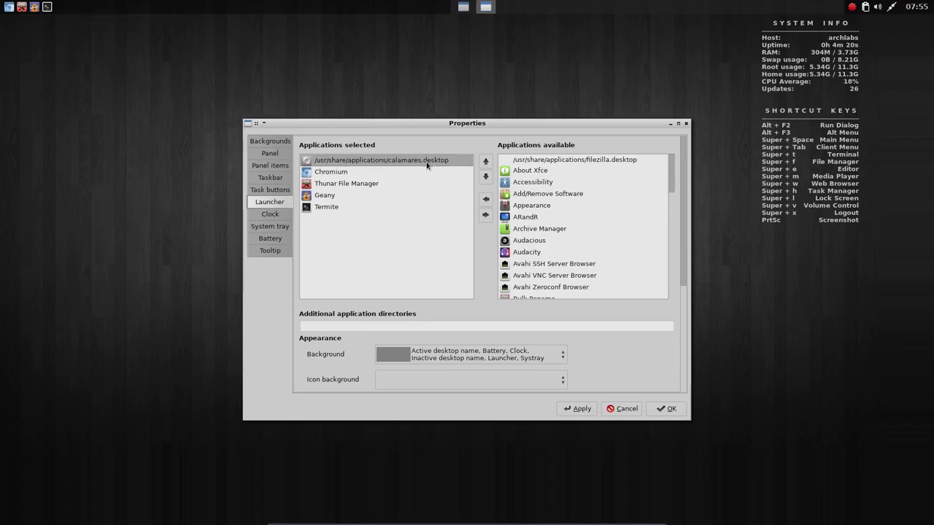
{"action": "left_click", "coordinate": [487, 216]}
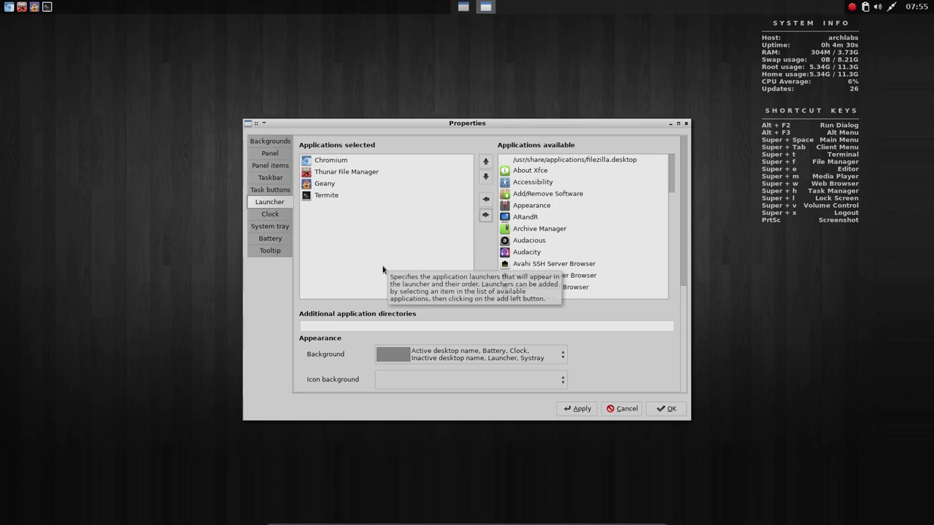
- Add VLC media player to the launcher's selected applications after Termite and apply the launcher changes to the panel
{"action": "left_click", "coordinate": [329, 197]}
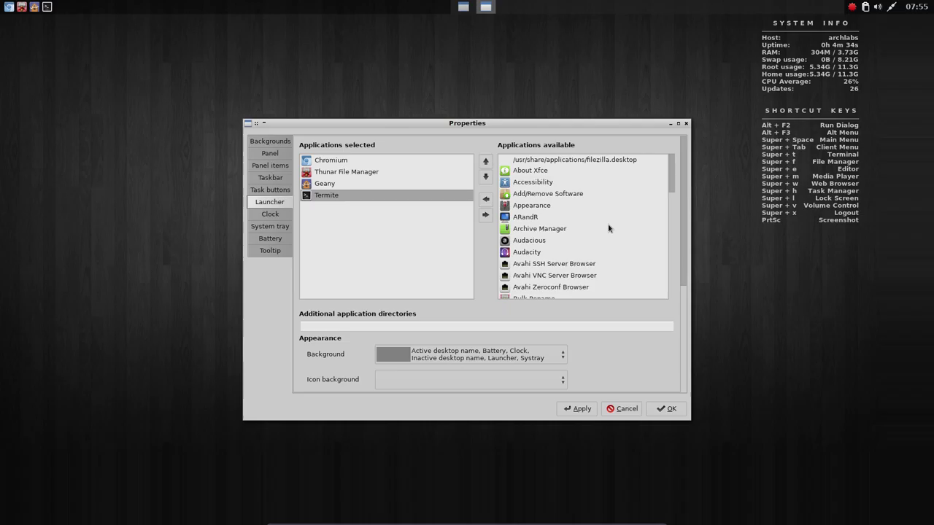
{"action": "left_click_drag", "start_coordinate": [670, 194], "coordinate": [671, 270]}
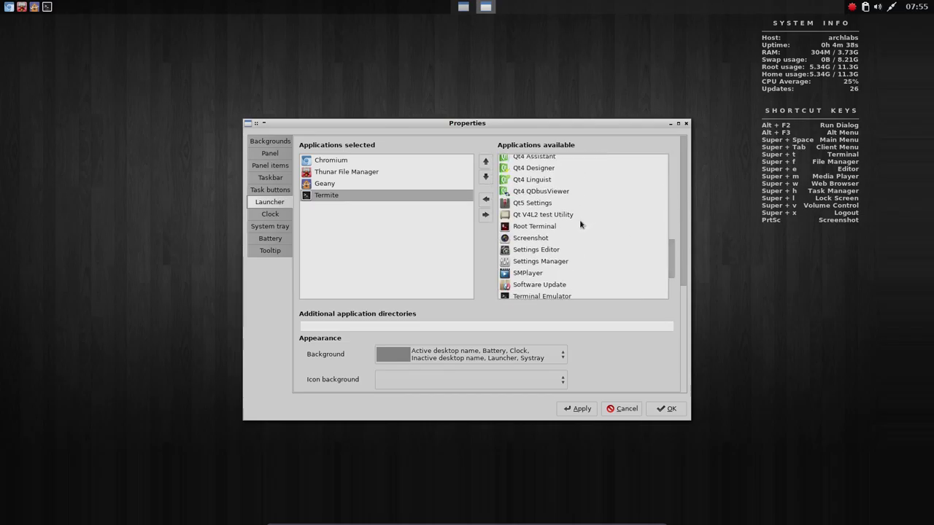
{"action": "scroll", "coordinate": [560, 251], "scroll_direction": "up", "scroll_amount": 2}
{"action": "scroll", "coordinate": [560, 251], "scroll_direction": "up", "scroll_amount": 1}
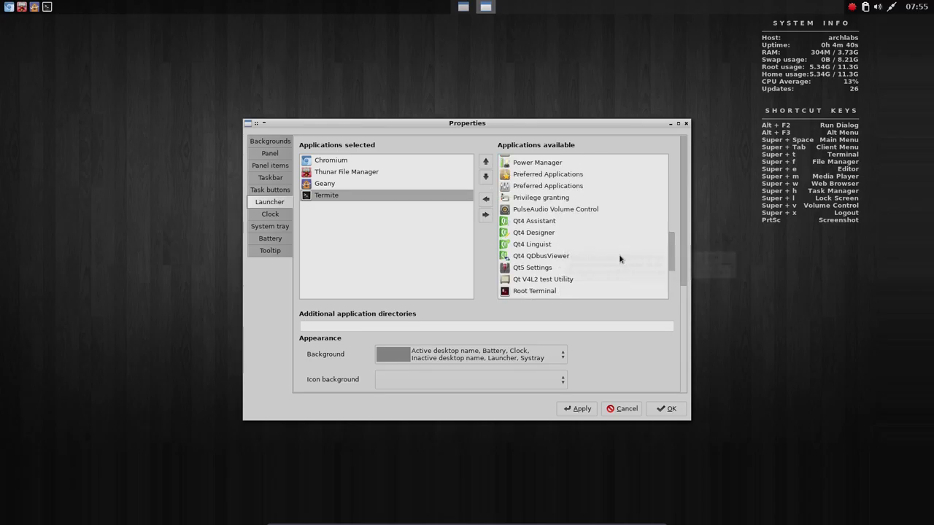
{"action": "scroll", "coordinate": [673, 267], "scroll_direction": "down", "scroll_amount": 6}
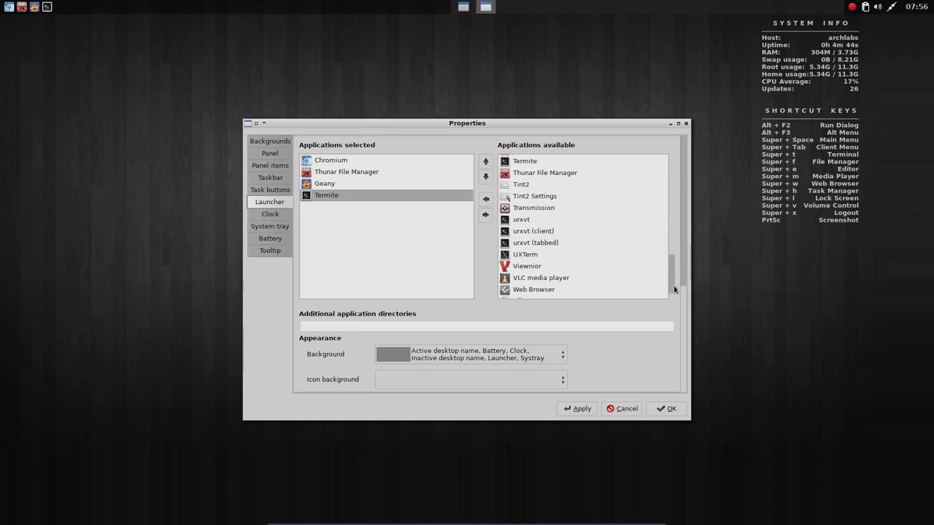
{"action": "scroll", "coordinate": [675, 290], "scroll_direction": "down", "scroll_amount": 2}
{"action": "left_click", "coordinate": [566, 223]}
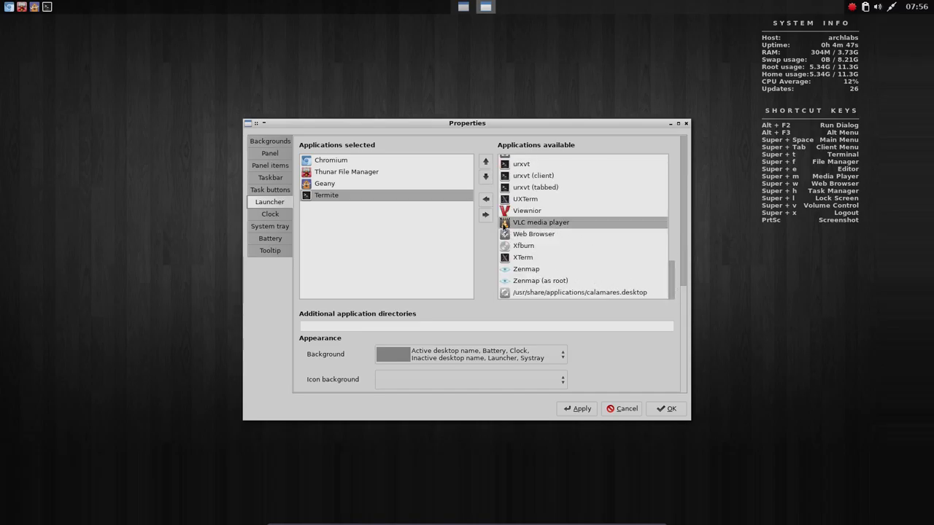
{"action": "left_click", "coordinate": [486, 199]}
{"action": "left_click", "coordinate": [334, 208]}
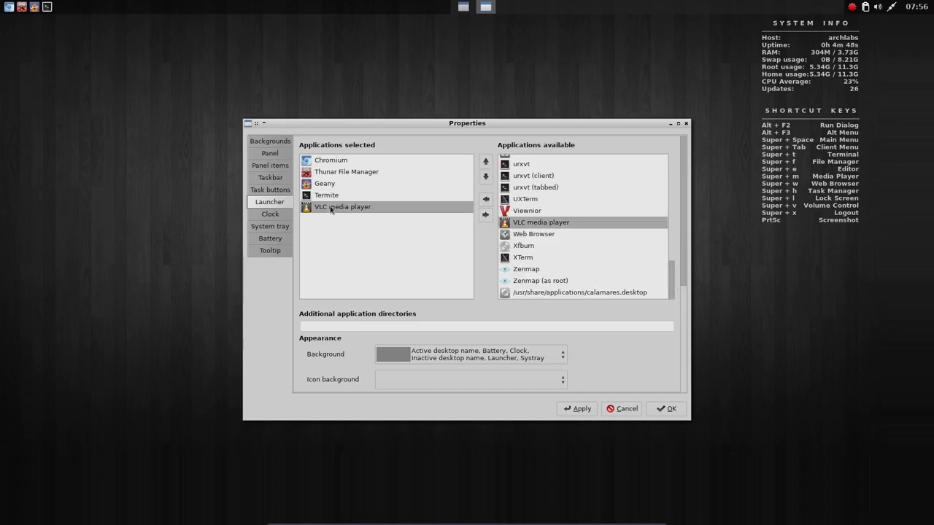
{"action": "left_click", "coordinate": [581, 409]}
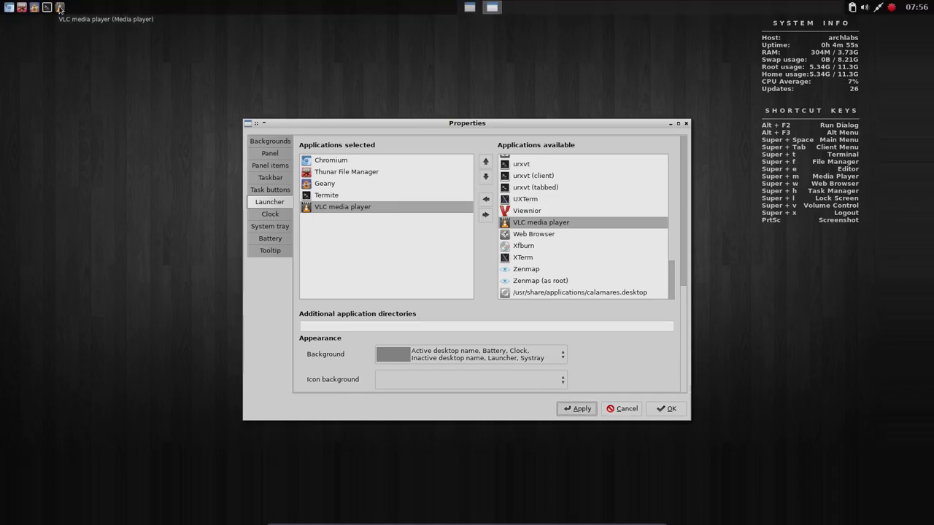
- Review the clock's line formats, mouse event commands and appearance settings without changing them
{"action": "left_click", "coordinate": [275, 216]}
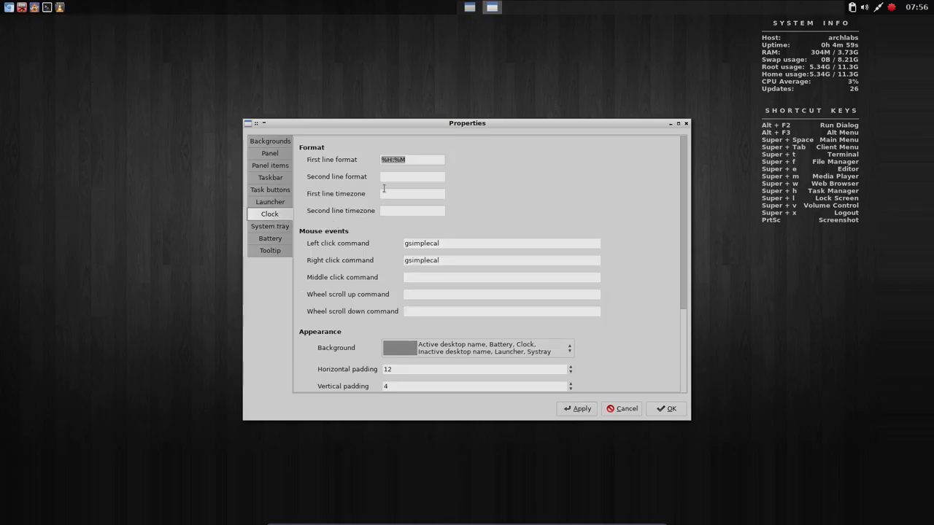
{"action": "left_click", "coordinate": [410, 159]}
{"action": "left_click_drag", "start_coordinate": [682, 308], "coordinate": [692, 282]}
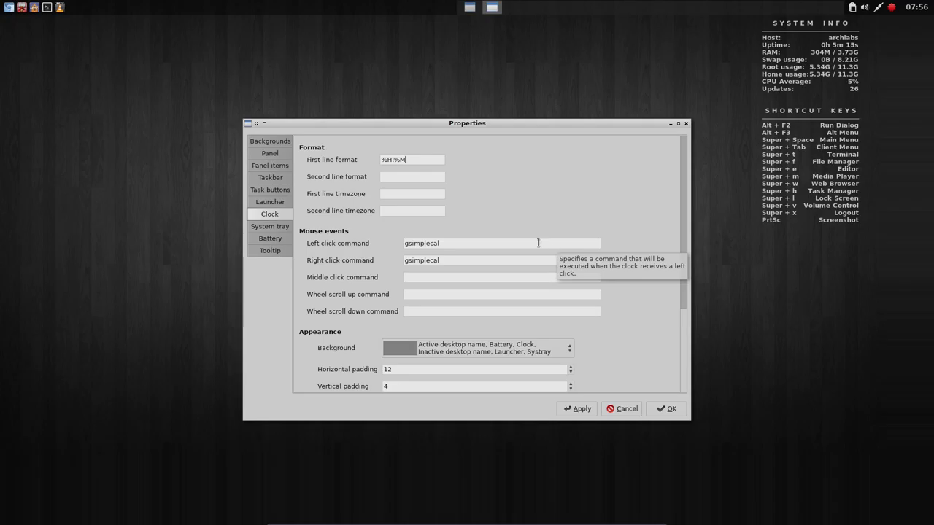
- Review the system tray settings and view its background choices, keeping the current background
{"action": "left_click", "coordinate": [275, 228]}
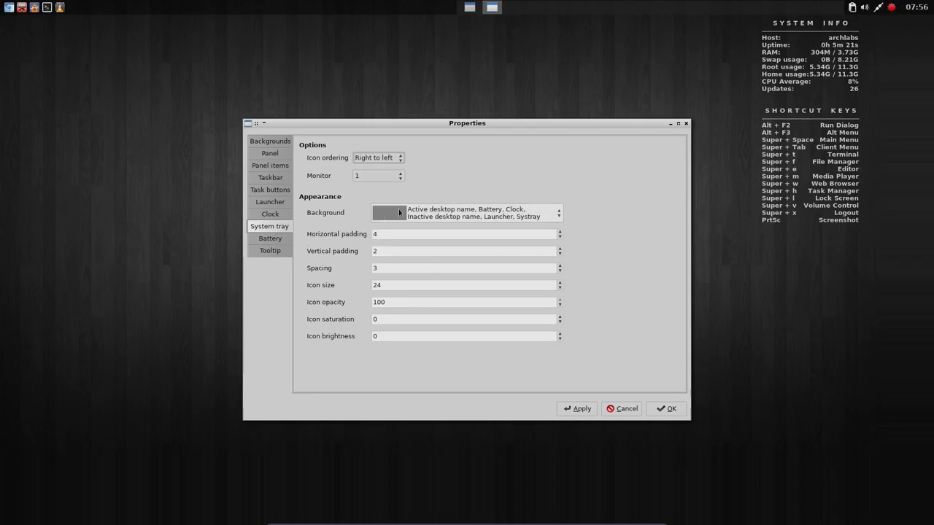
{"action": "left_click", "coordinate": [397, 216]}
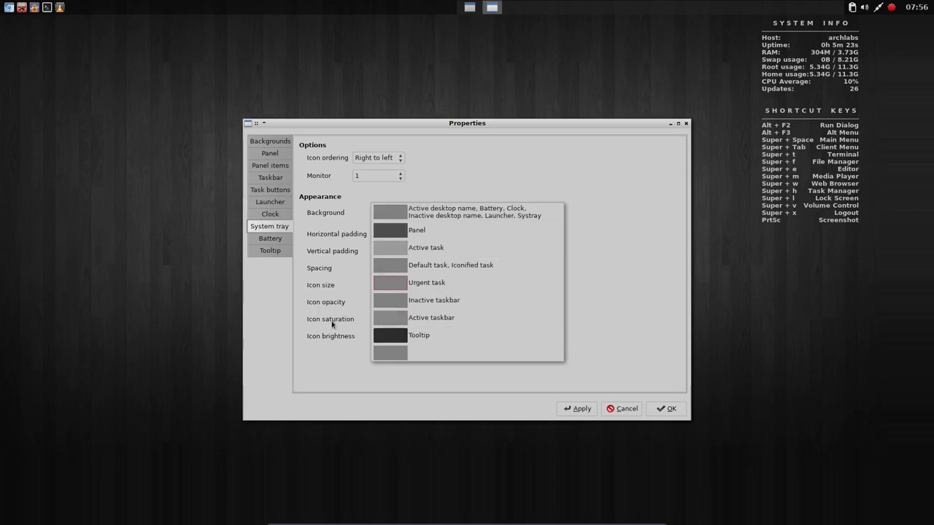
{"action": "left_click", "coordinate": [328, 295]}
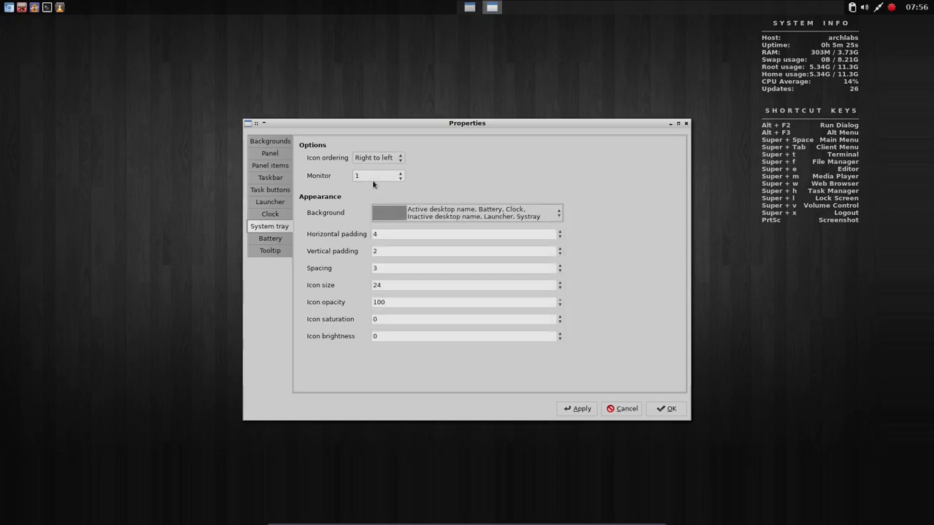
- Review the battery thresholds and commands, and the tooltip timing and appearance settings
{"action": "left_click", "coordinate": [273, 240]}
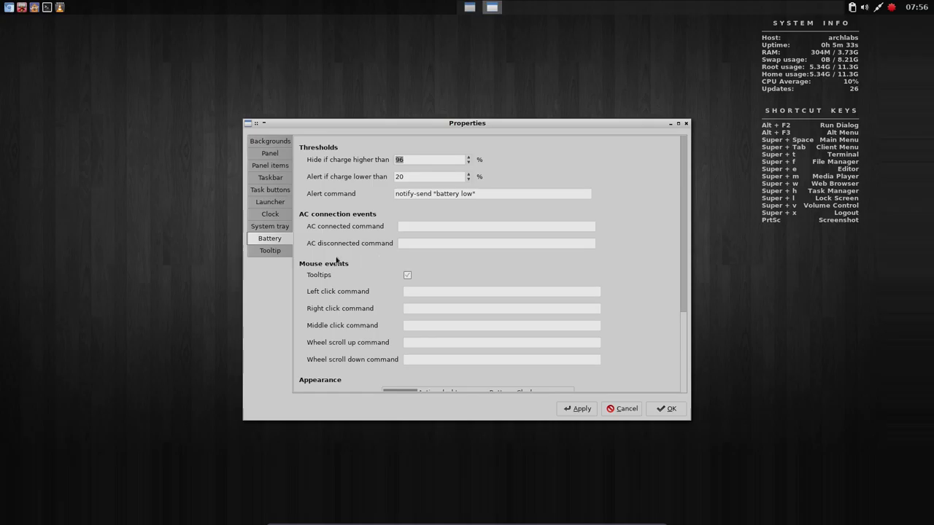
{"action": "left_click", "coordinate": [277, 255]}
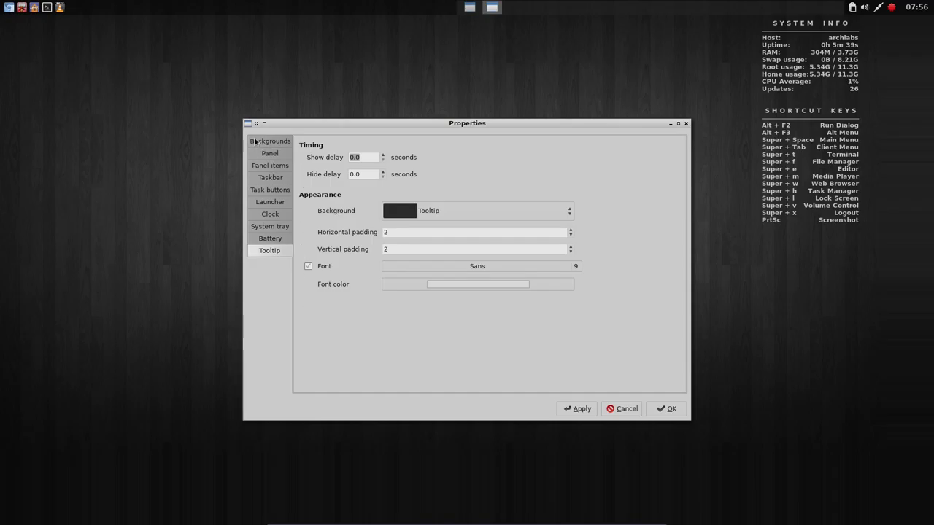
{"action": "mouse_move", "coordinate": [486, 125]}
{"action": "left_mouse_down"}
{"action": "mouse_move", "coordinate": [472, 213]}
{"action": "mouse_move", "coordinate": [434, 99]}
{"action": "mouse_move", "coordinate": [489, 130]}
{"action": "mouse_move", "coordinate": [485, 122]}
{"action": "left_mouse_up"}
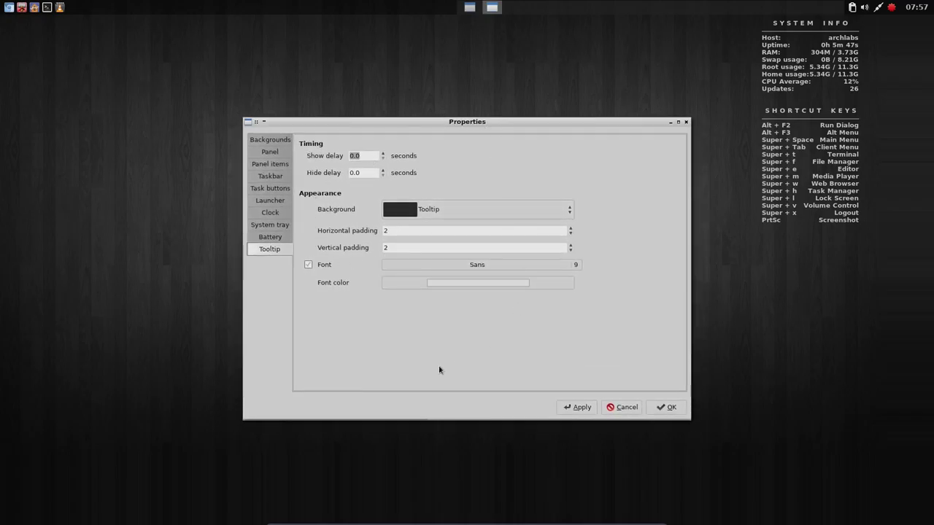
- Revisit the background, panel, panel items and taskbar settings without changing them
{"action": "left_click", "coordinate": [275, 142]}
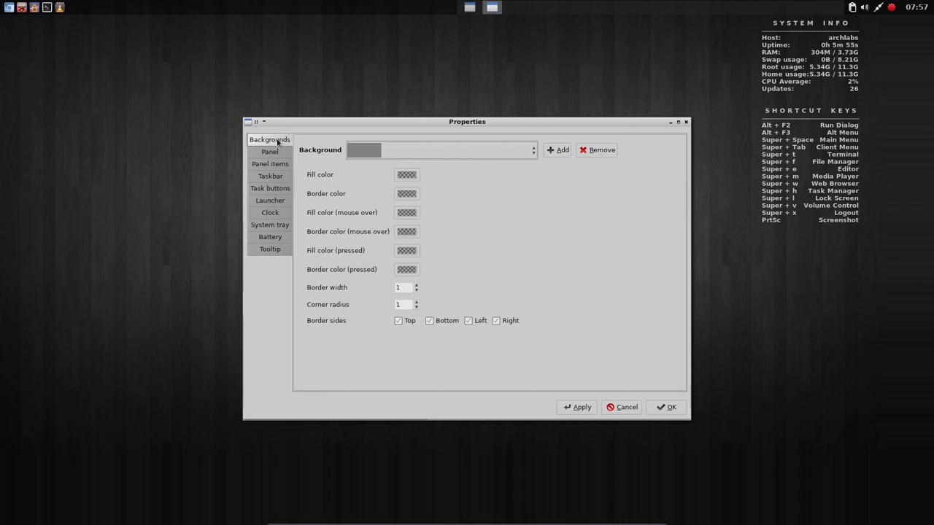
{"action": "left_click", "coordinate": [274, 153]}
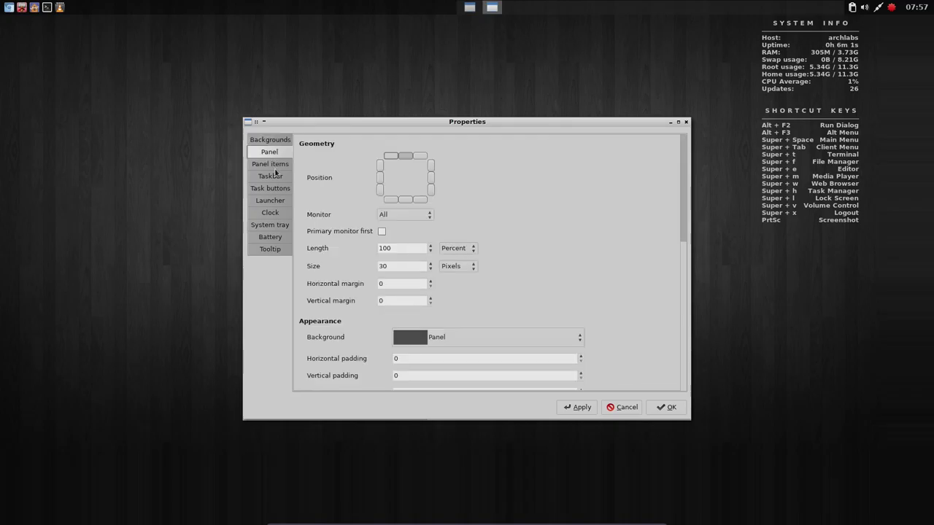
{"action": "left_click", "coordinate": [281, 166]}
{"action": "left_click", "coordinate": [283, 179]}
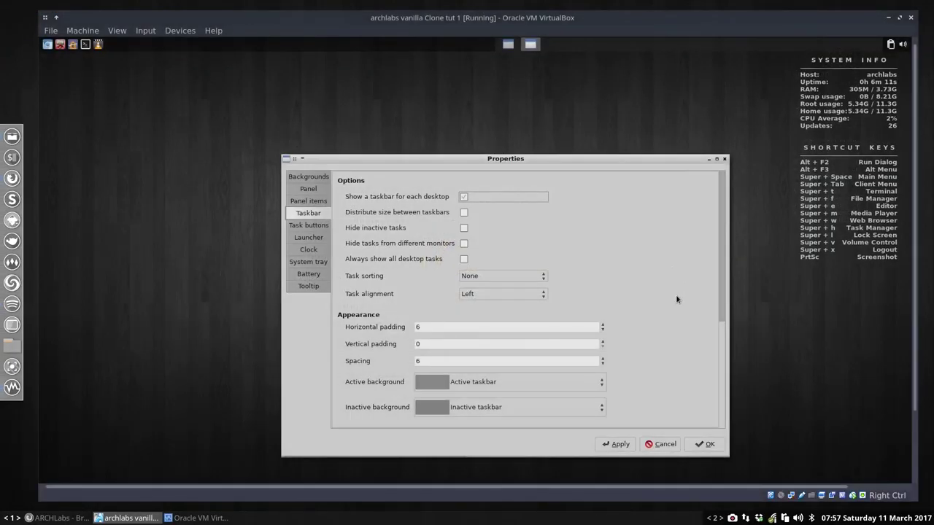
{"action": "right_click", "coordinate": [732, 518]}
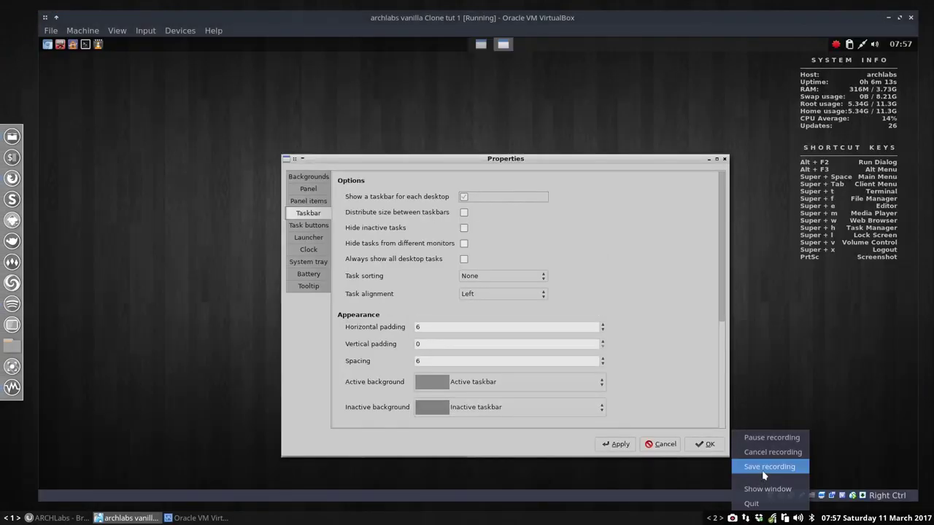